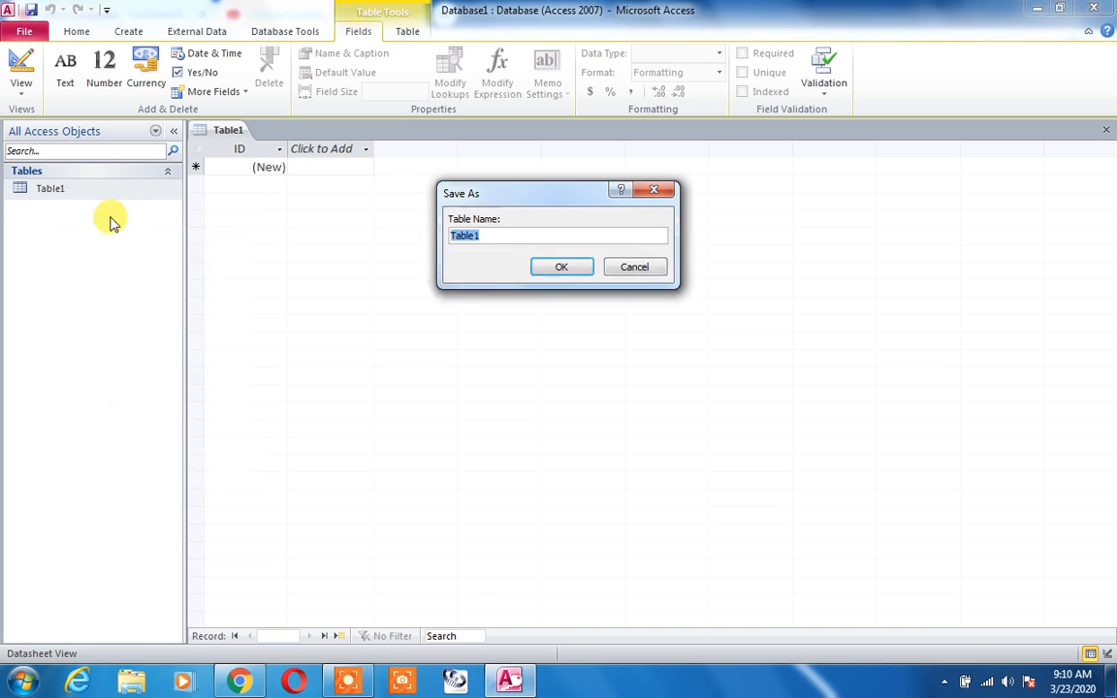
Step: Save the table as Table1 and add an Admission Date field with the Date/Time data type
left_click(541, 265)
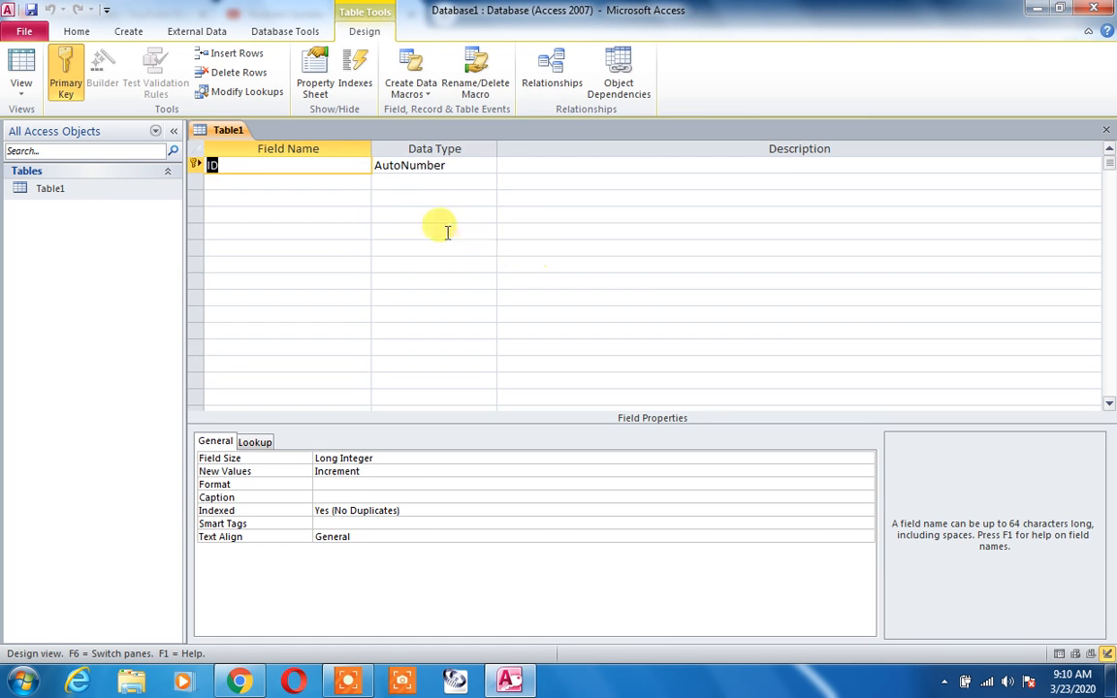
left_click(473, 181)
left_click(488, 182)
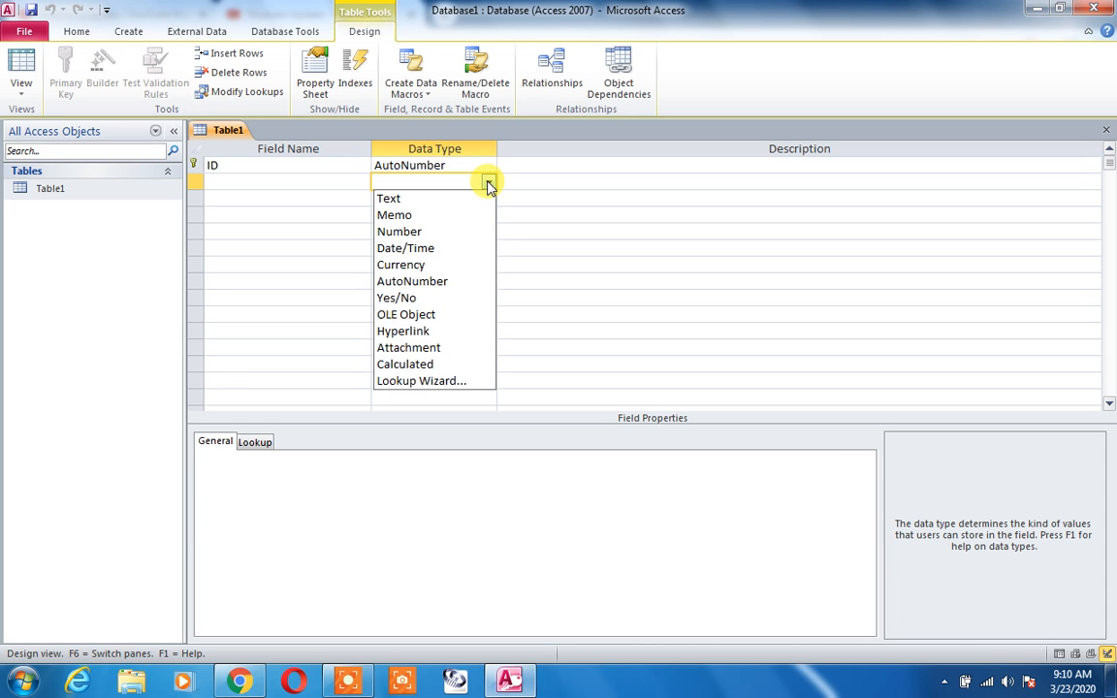
left_click(468, 250)
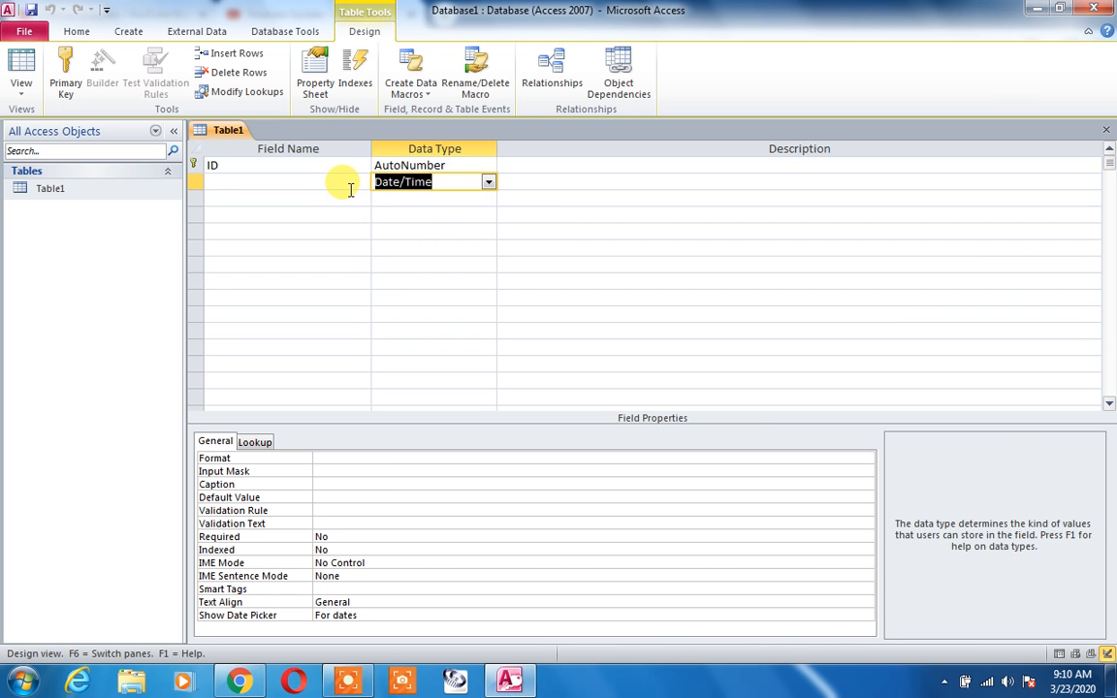
left_click(350, 187)
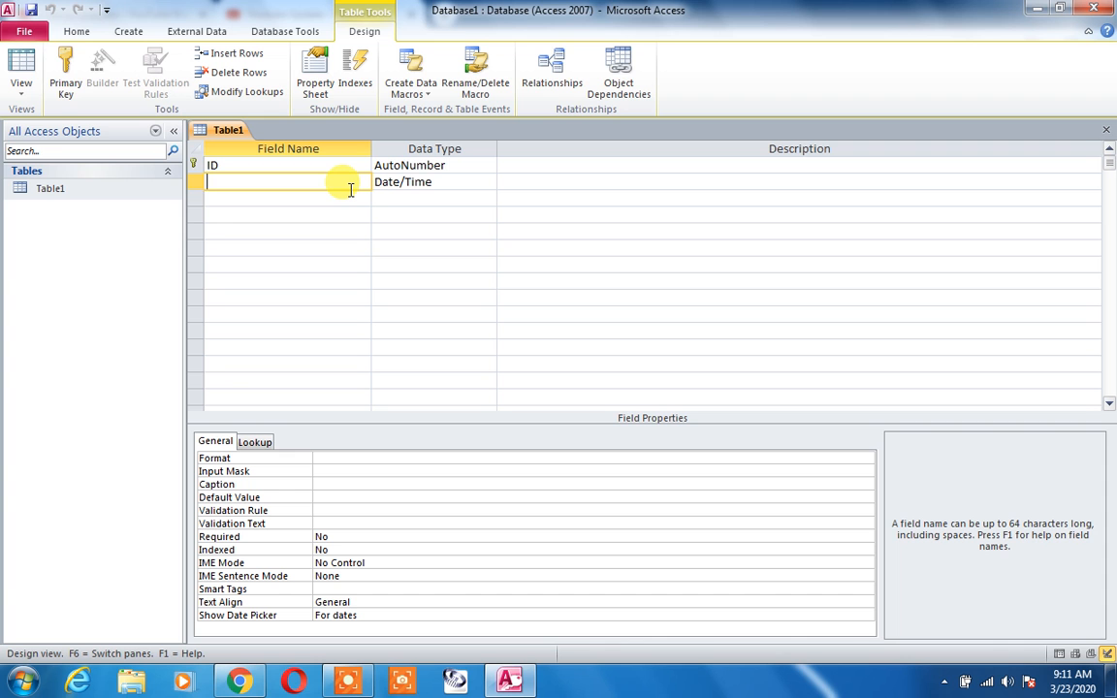
type("Admission Date")
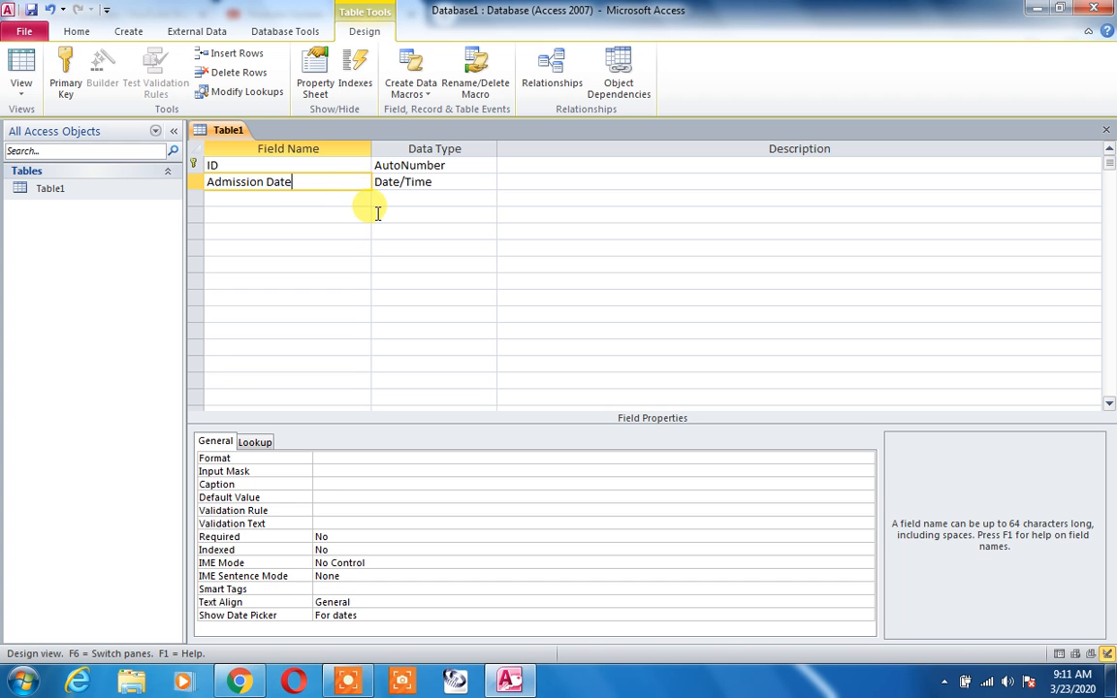
left_click(377, 214)
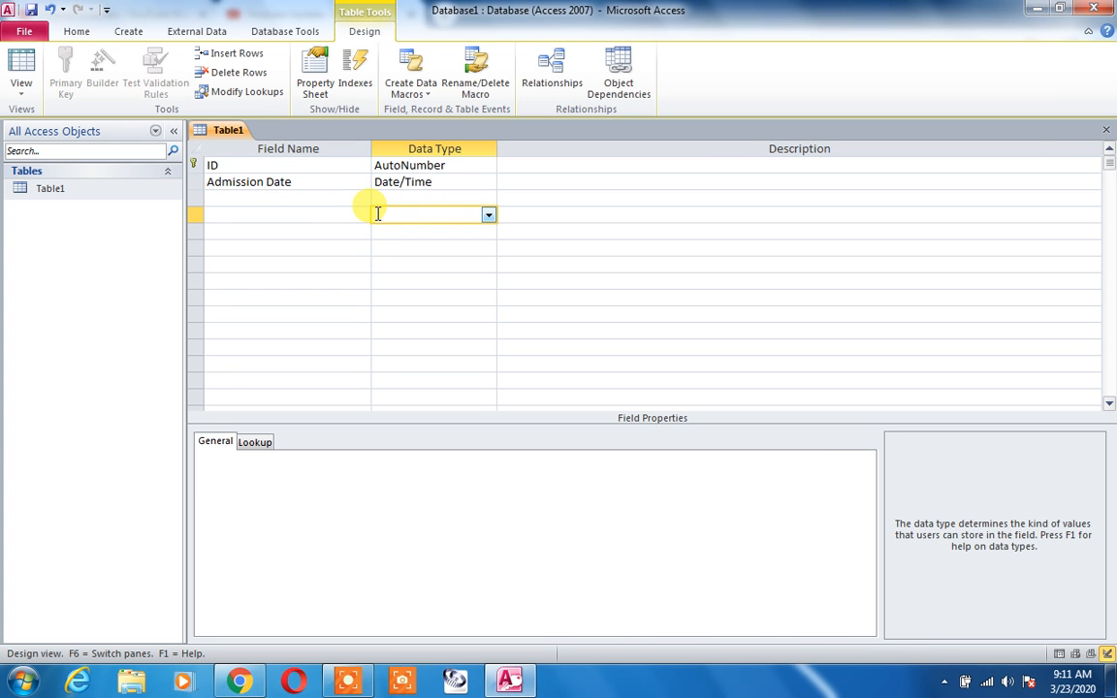
Step: Close Table1 with its design changes saved and reopen it as a datasheet
left_click(1105, 129)
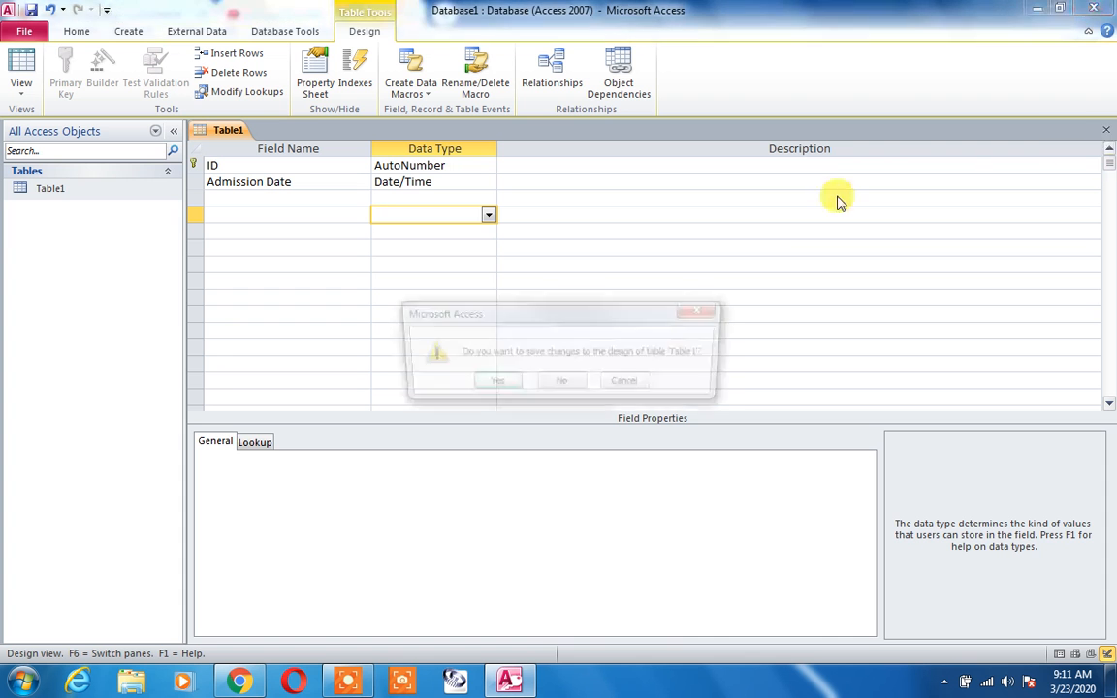
left_click(498, 384)
double_click(80, 190)
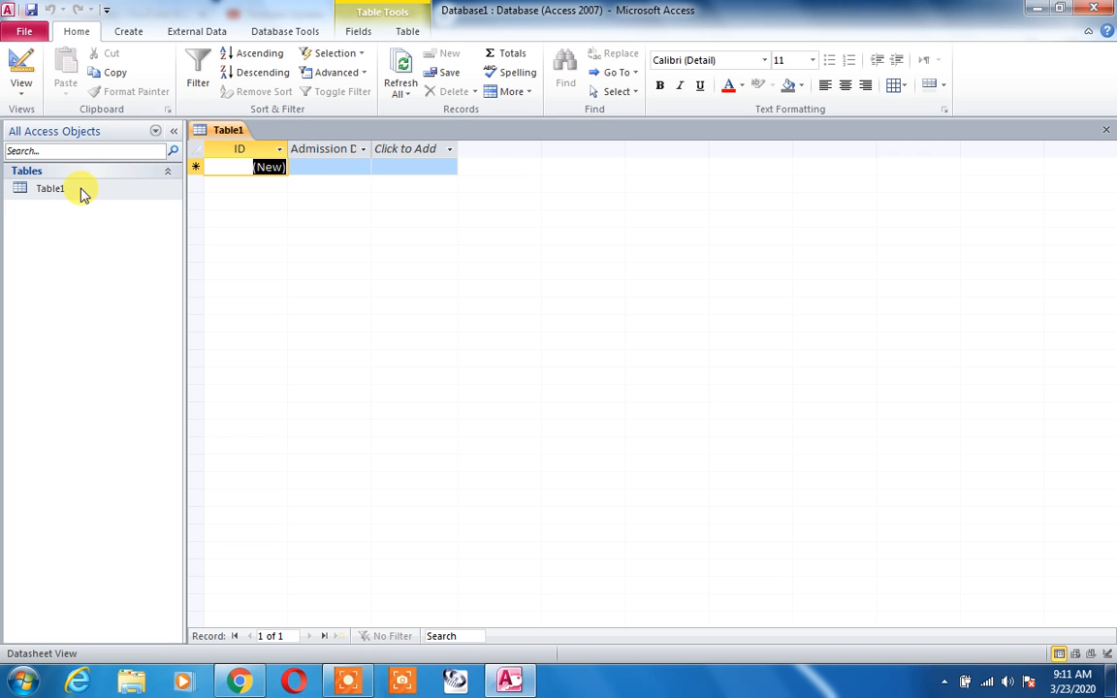
Step: Enter 3/26/2020 as the Admission Date of the first record using the date picker
left_click(321, 166)
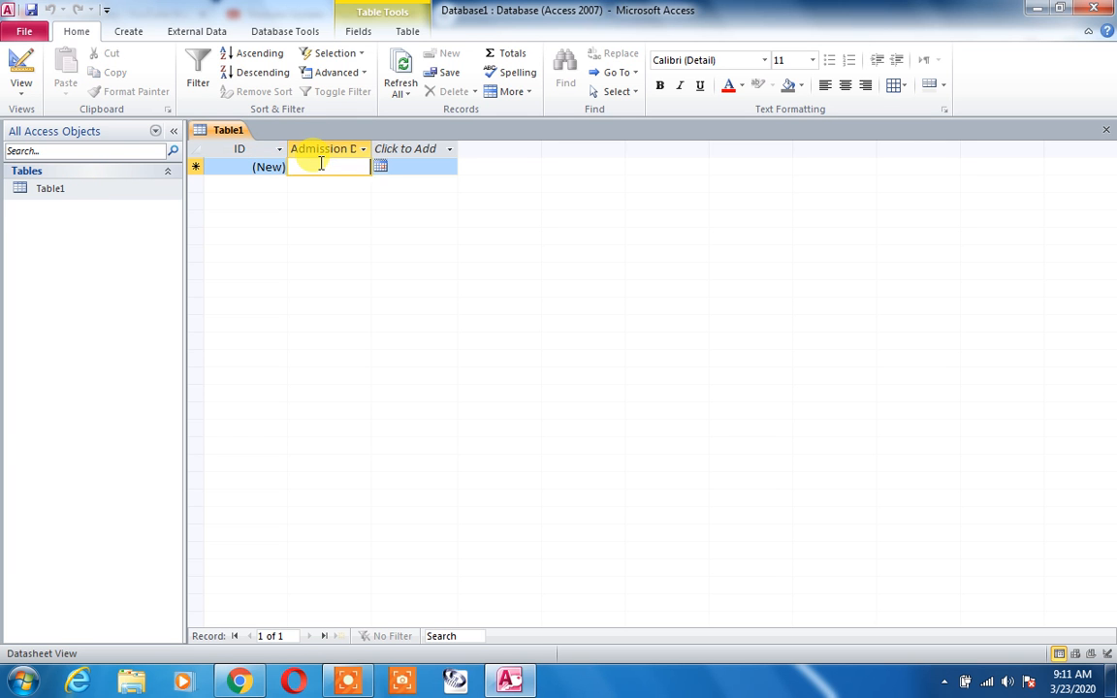
left_click(380, 169)
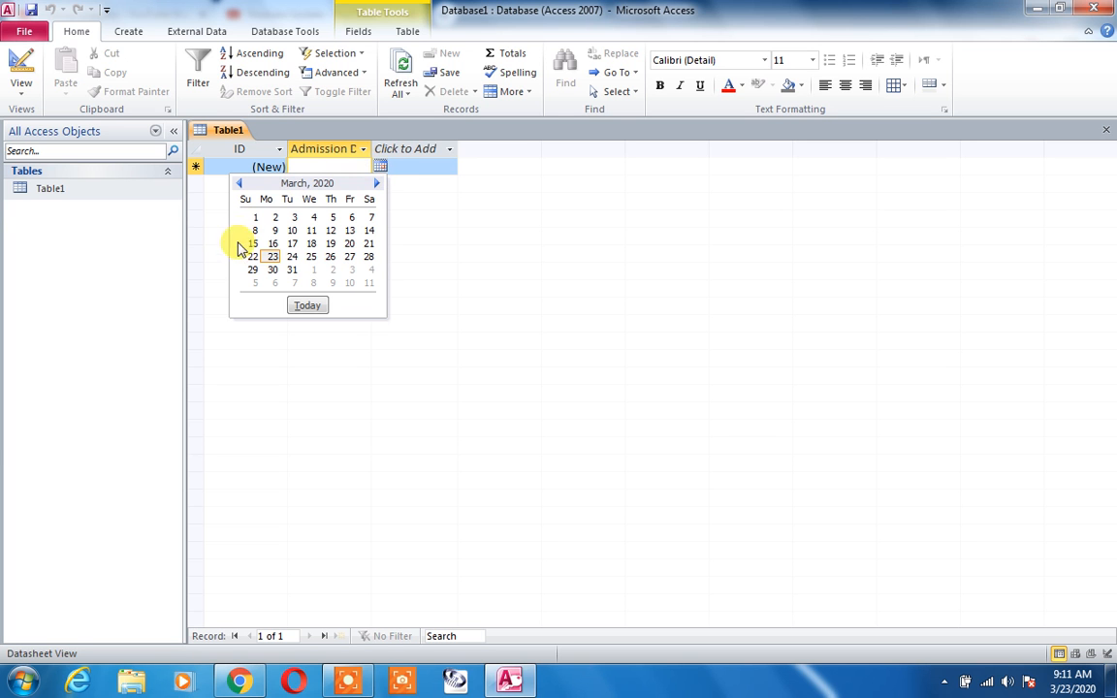
left_click(331, 257)
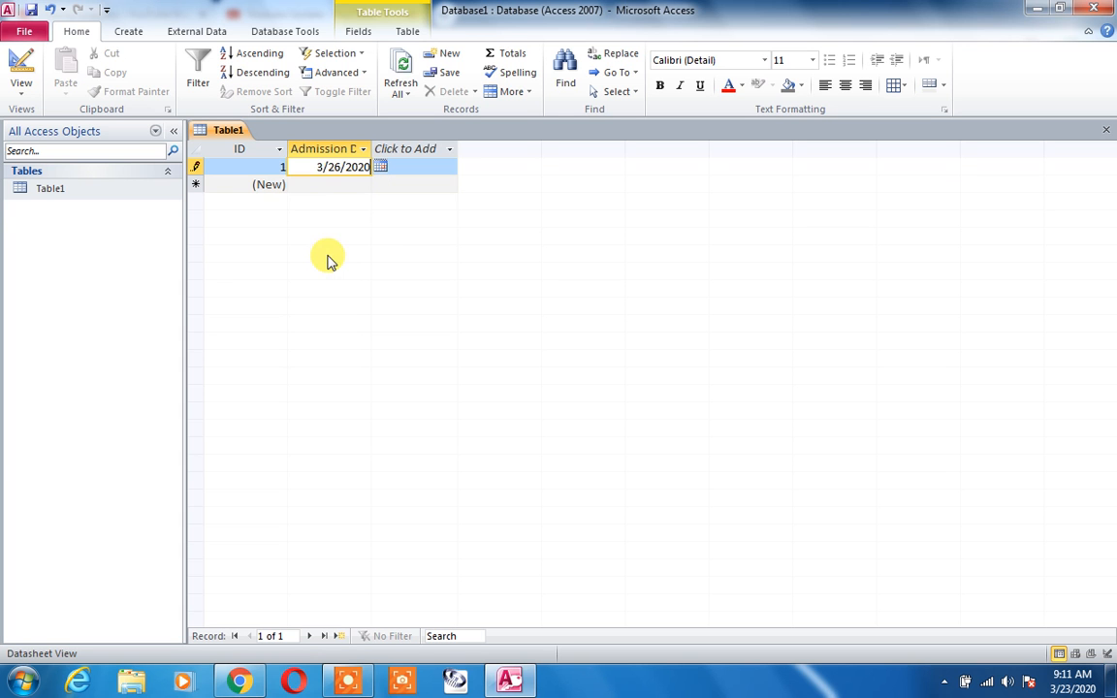
left_click(355, 184)
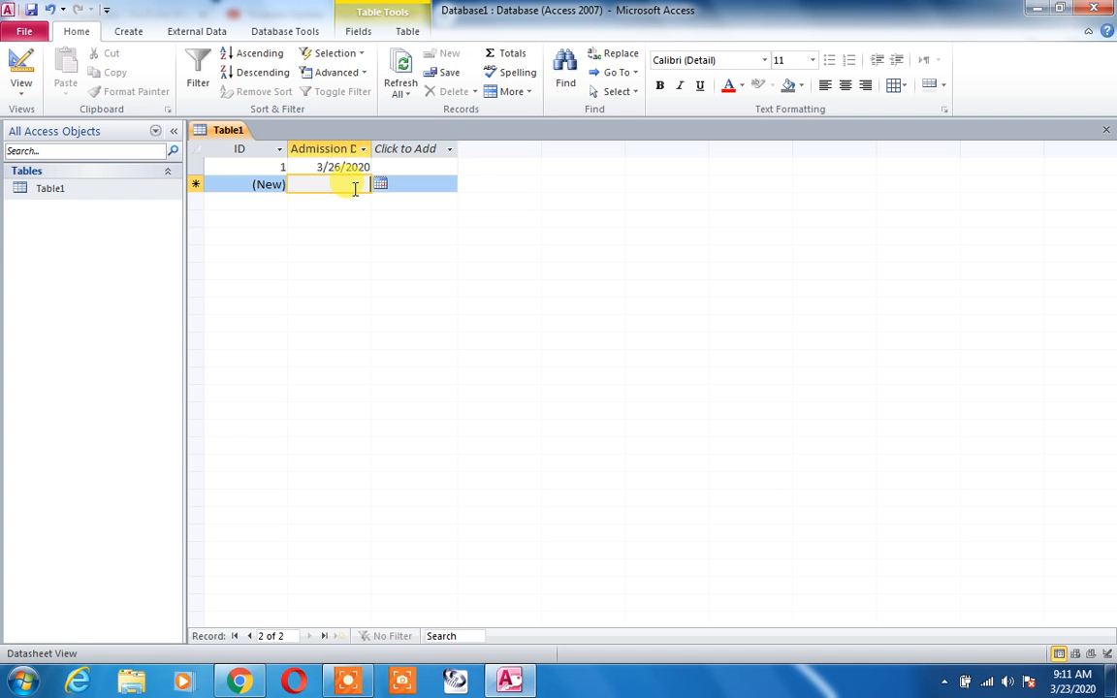
Step: Open Table1 in Design view and examine the field properties of Admission Date
left_click(64, 190)
right_click(64, 188)
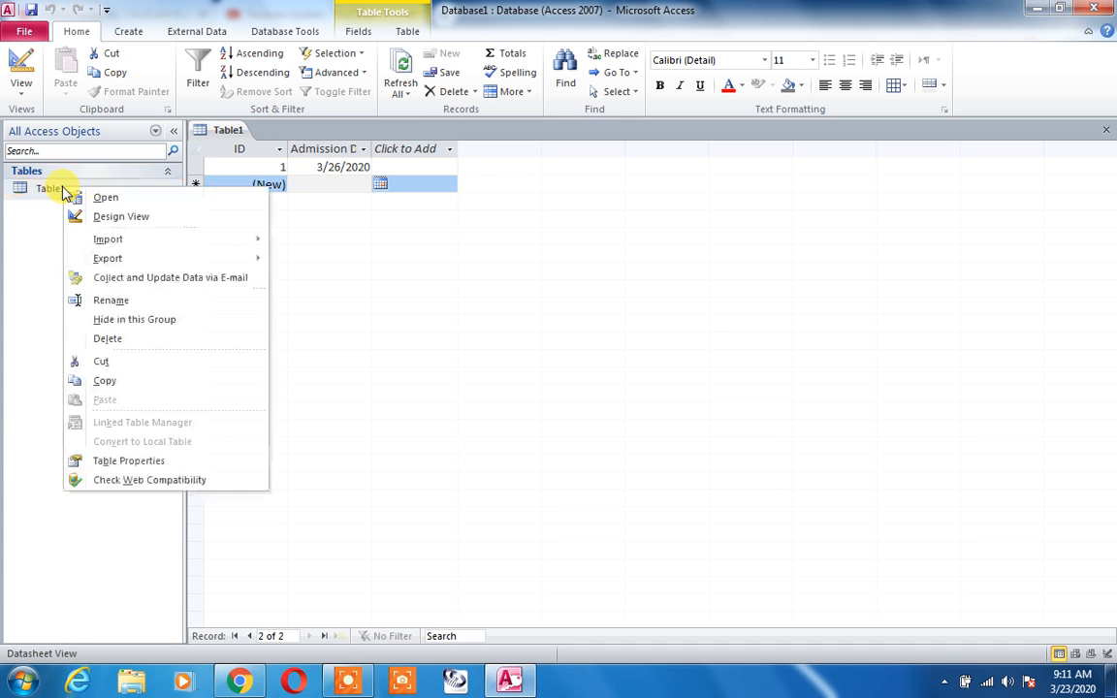
left_click(98, 219)
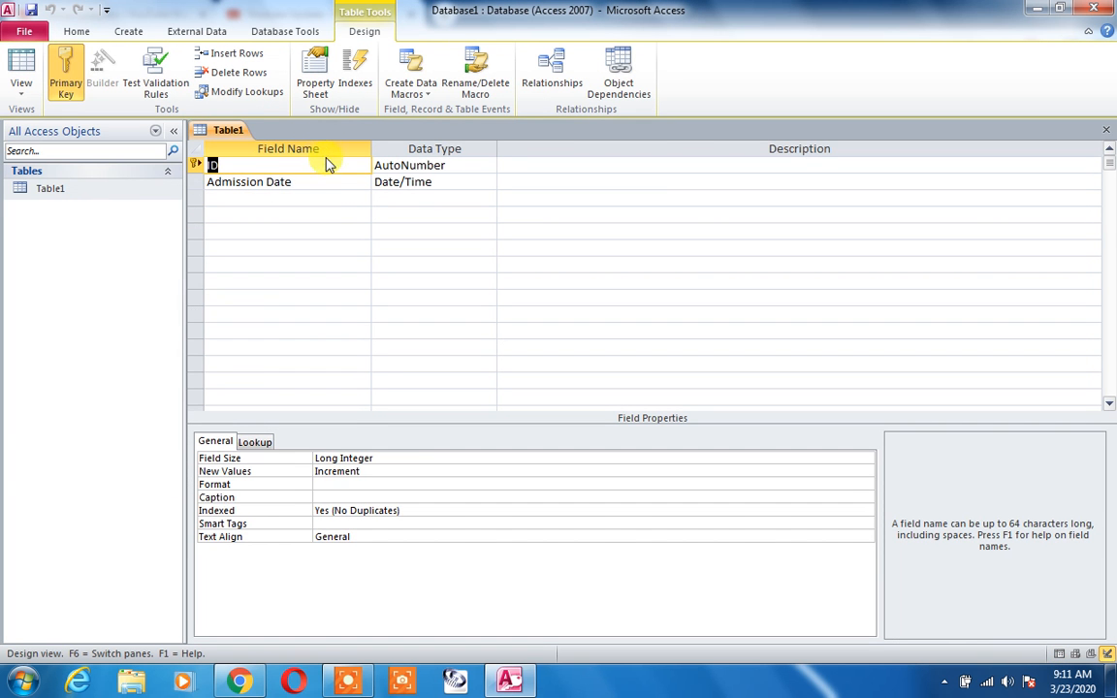
left_click(339, 182)
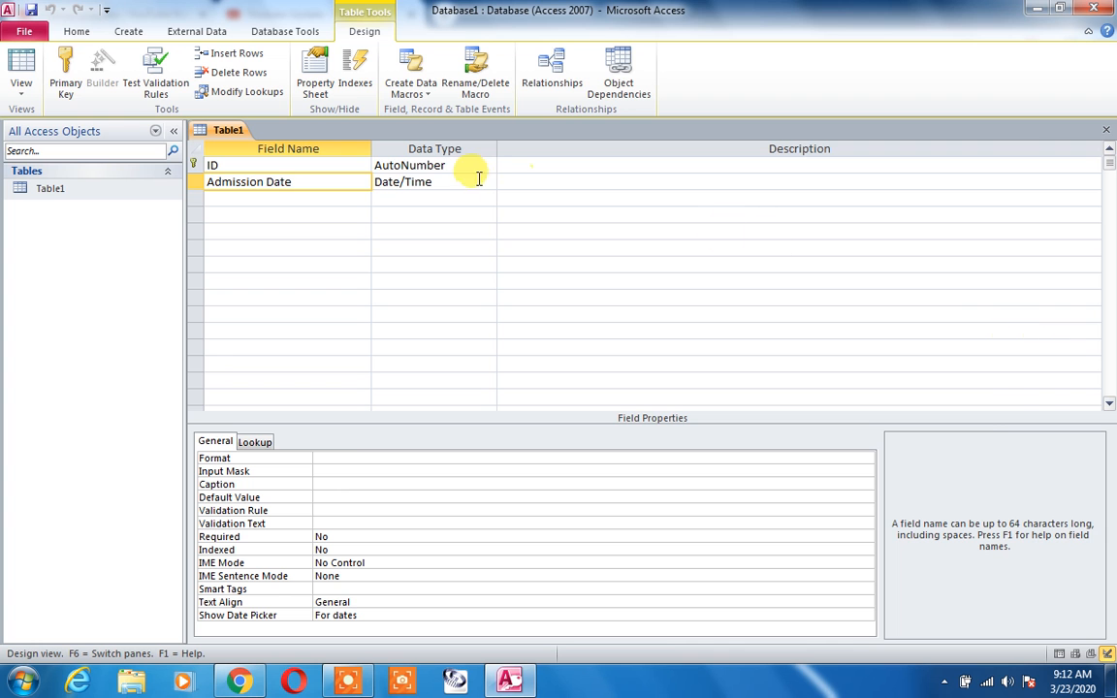
left_click(1110, 403)
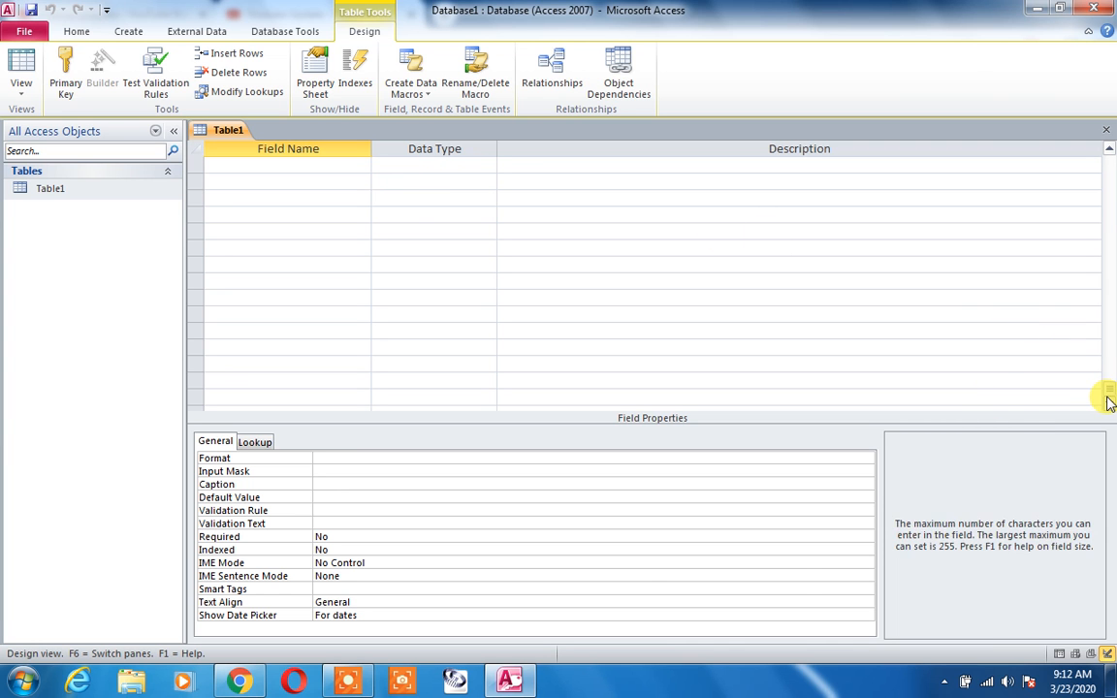
left_click(653, 602)
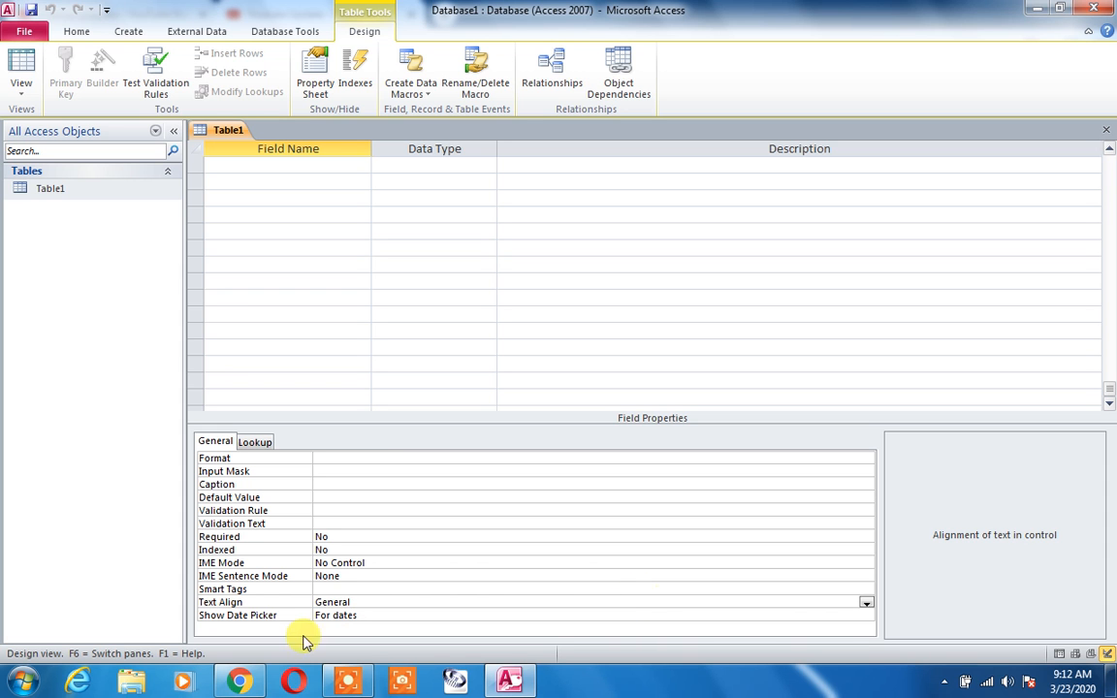
left_click(473, 291)
scroll(475, 290, "up", 1)
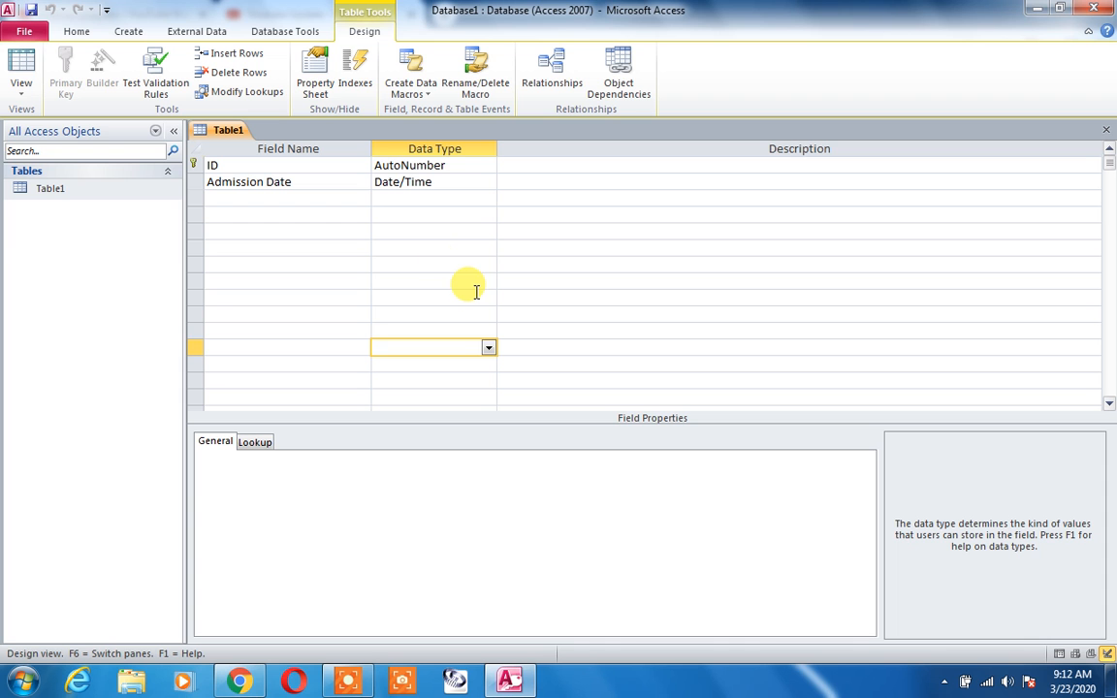
Step: Review the data types available for the Admission Date field and return to the Table1 datasheet
left_click(406, 183)
left_click(489, 183)
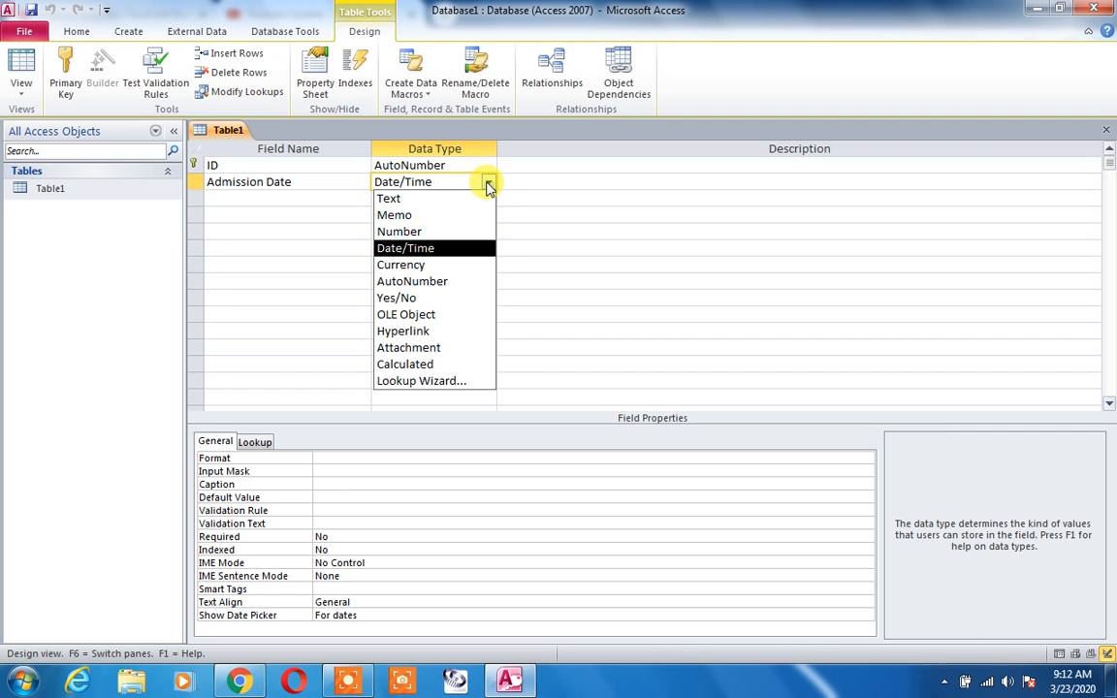
left_click(56, 192)
double_click(60, 196)
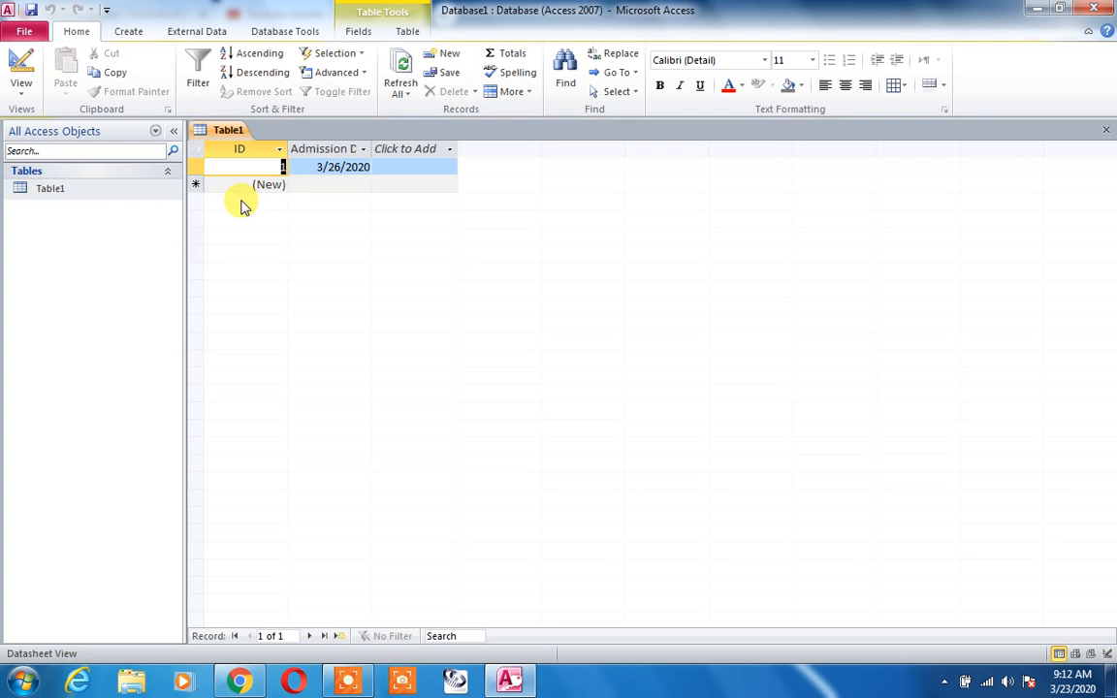
Step: Open the Region and Language settings in the Windows Control Panel and review the available long date formats
key("super+d")
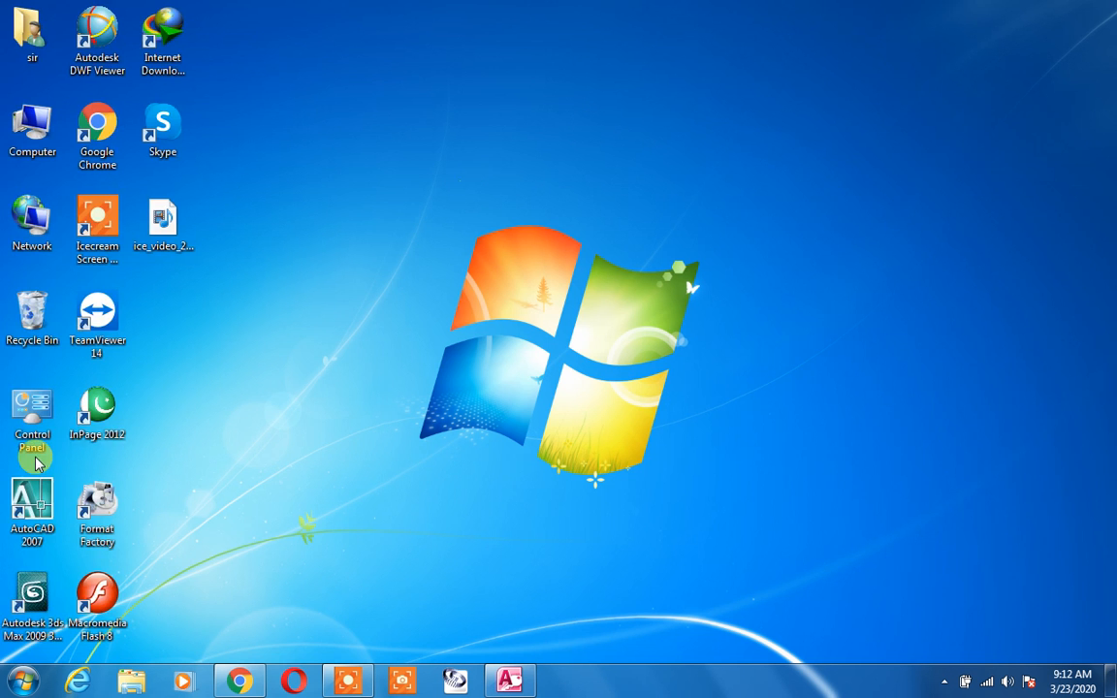
left_click(21, 680)
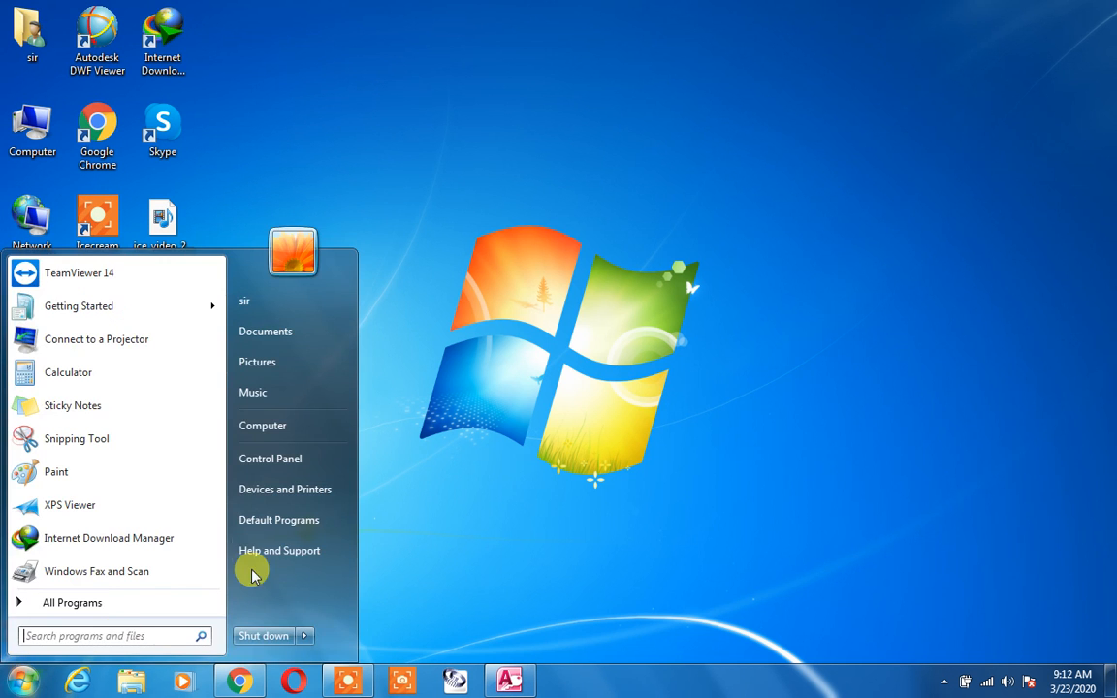
left_click(313, 461)
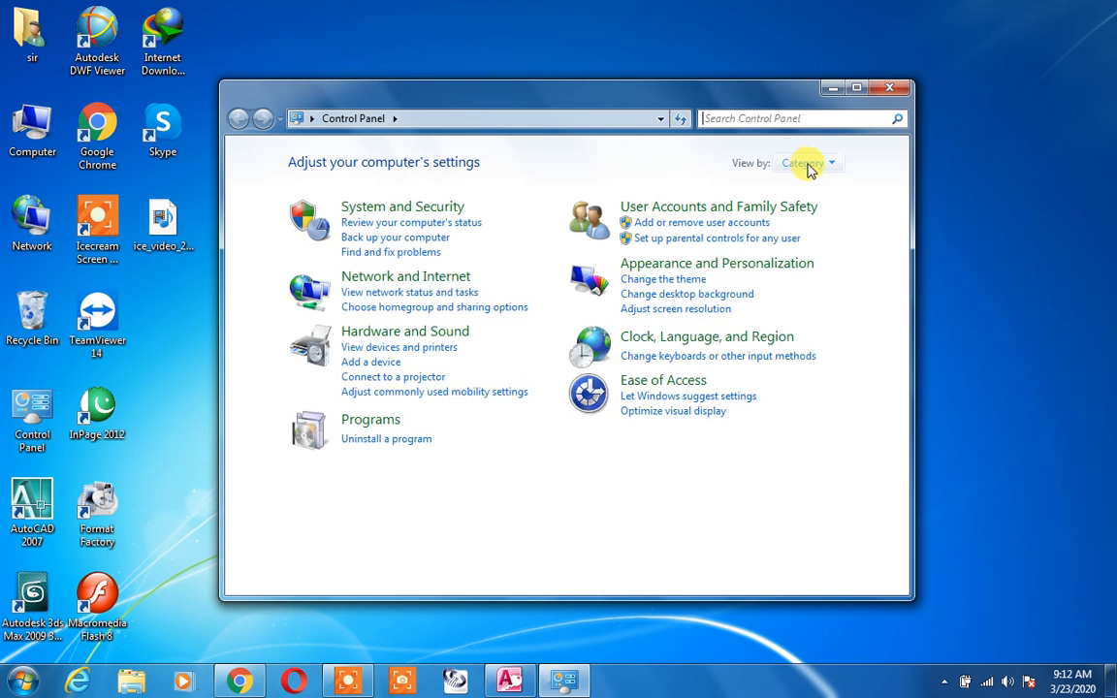
left_click(705, 348)
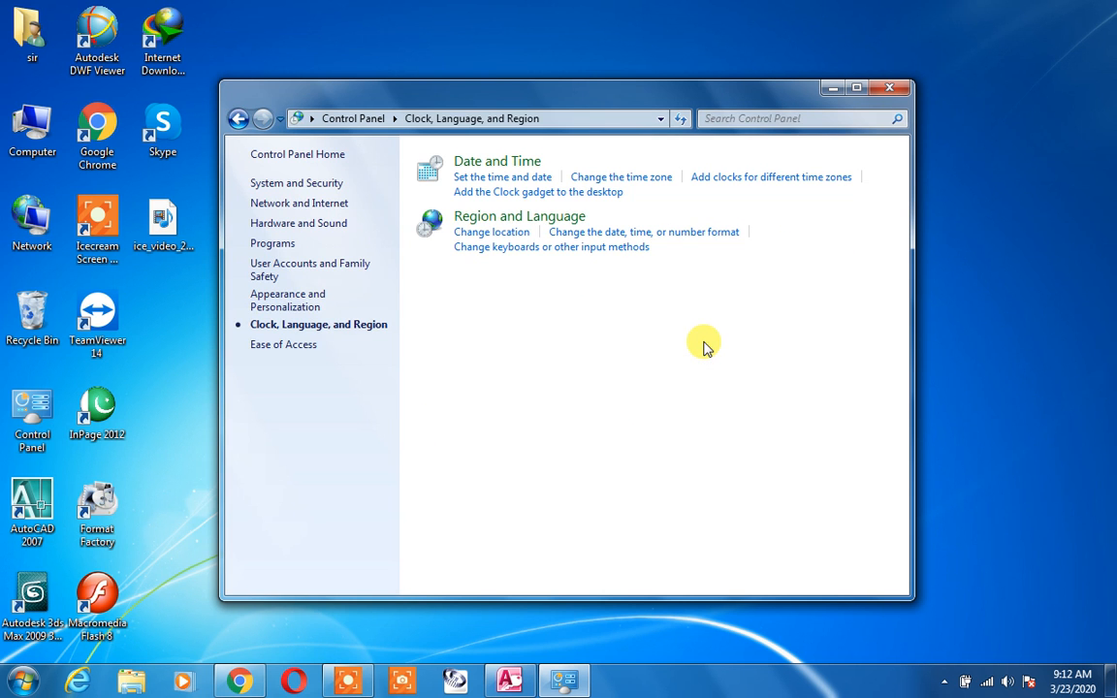
left_click(481, 225)
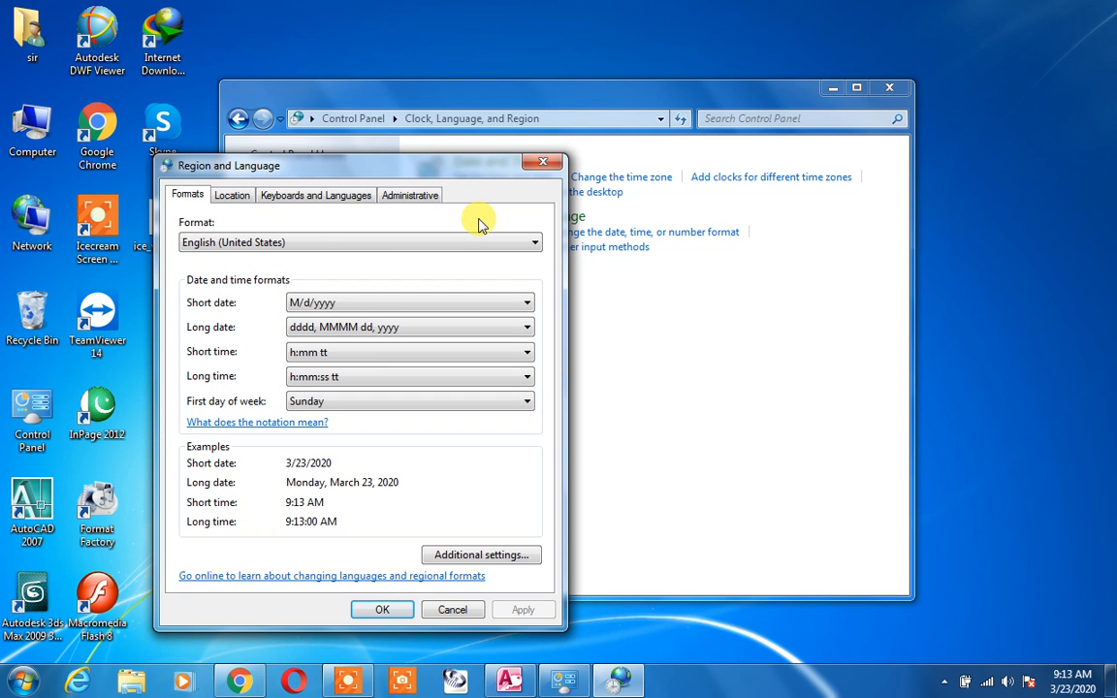
left_click(309, 331)
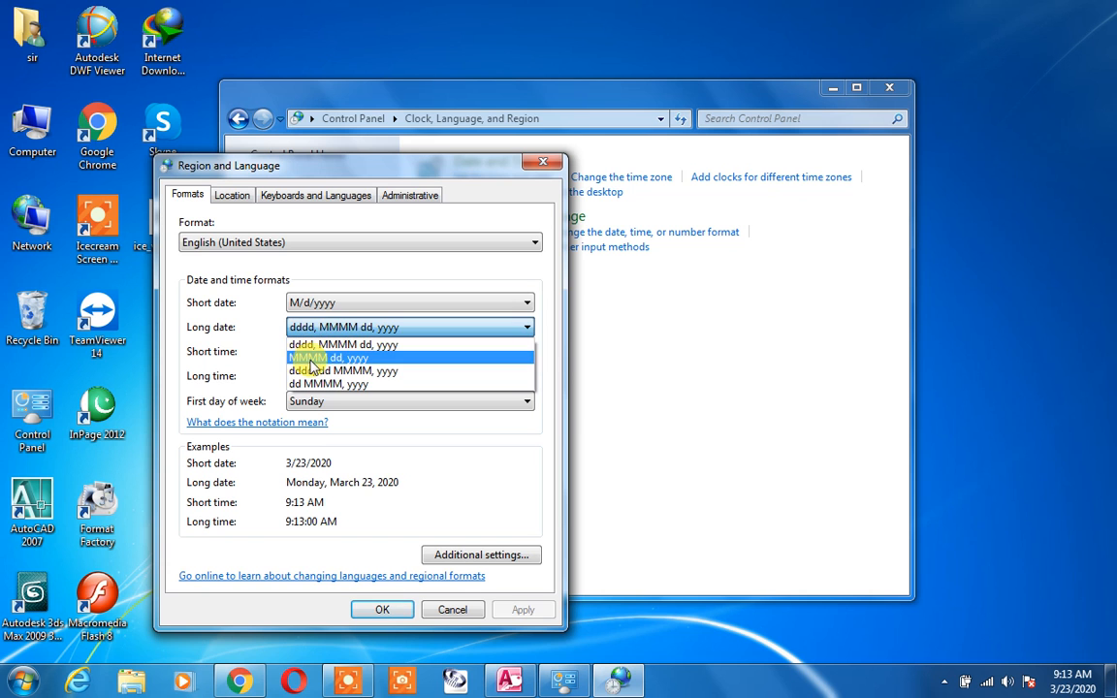
left_click(230, 381)
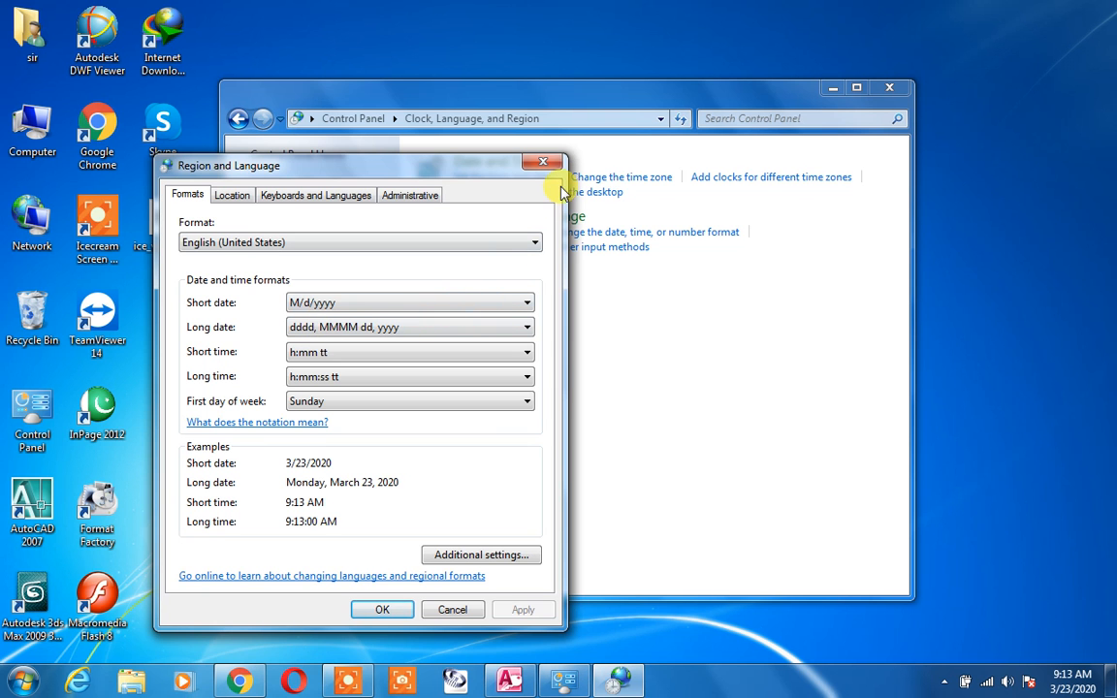
Step: Examine the number, currency, time and date settings under the additional format settings, and close all Control Panel windows
left_click(499, 555)
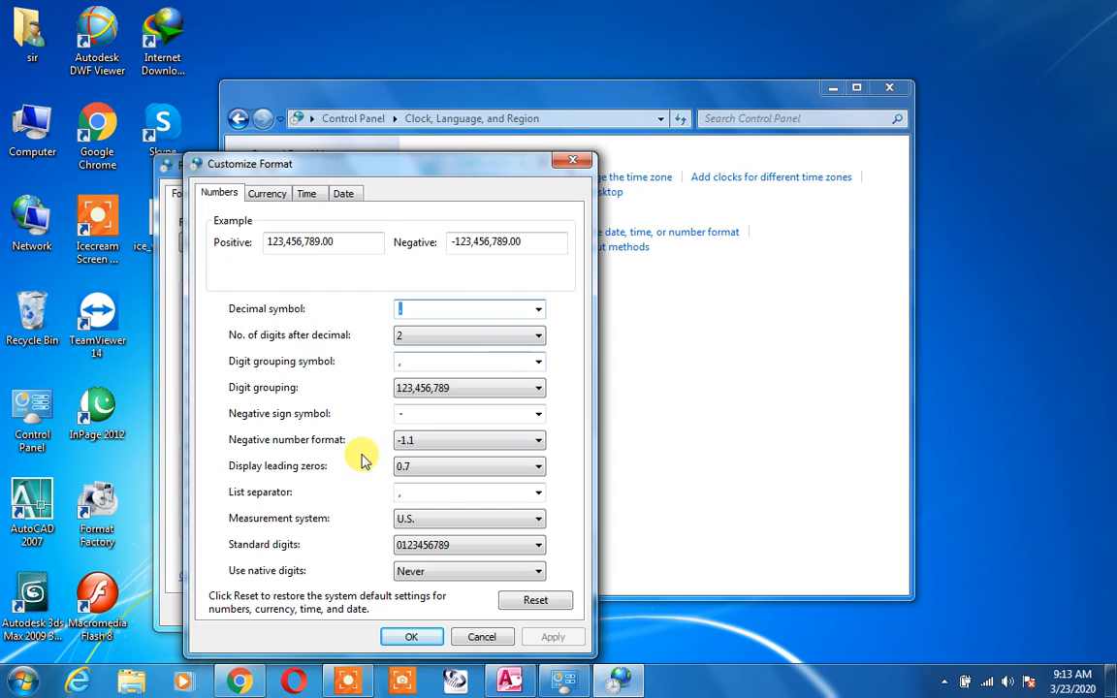
left_click(266, 194)
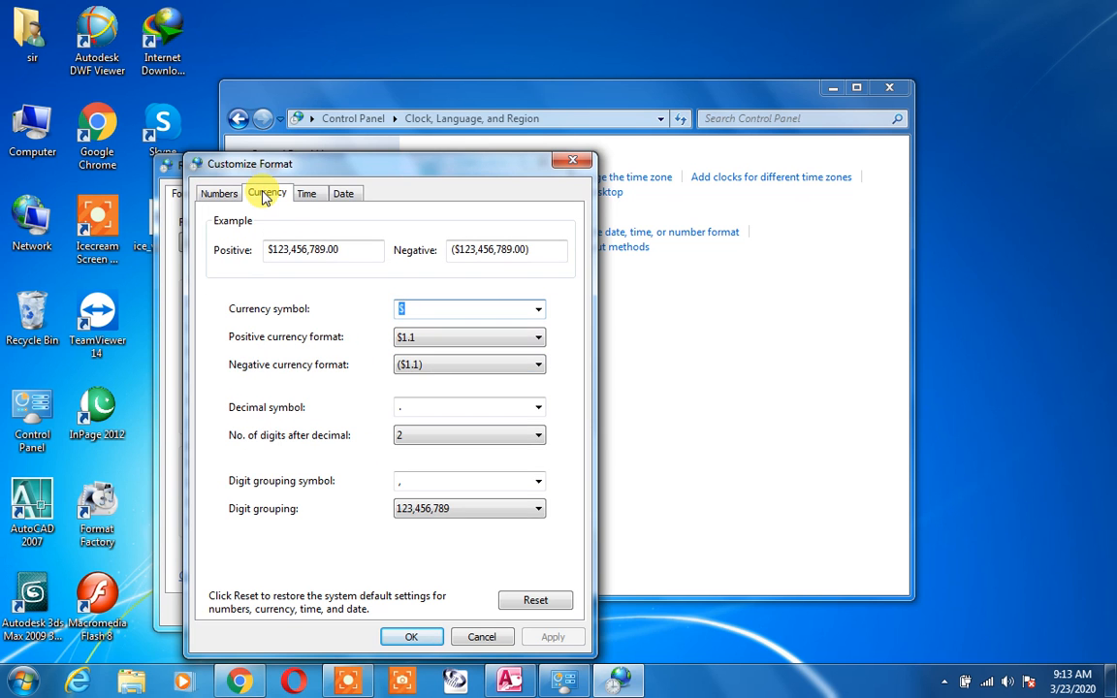
left_click(309, 196)
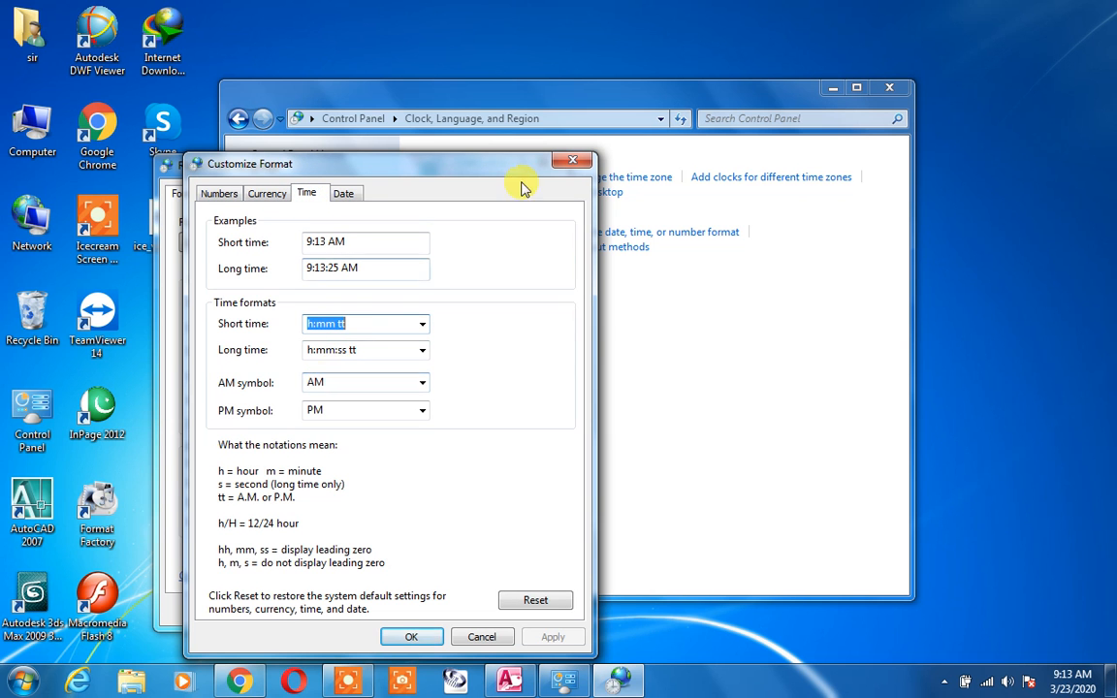
left_click(345, 194)
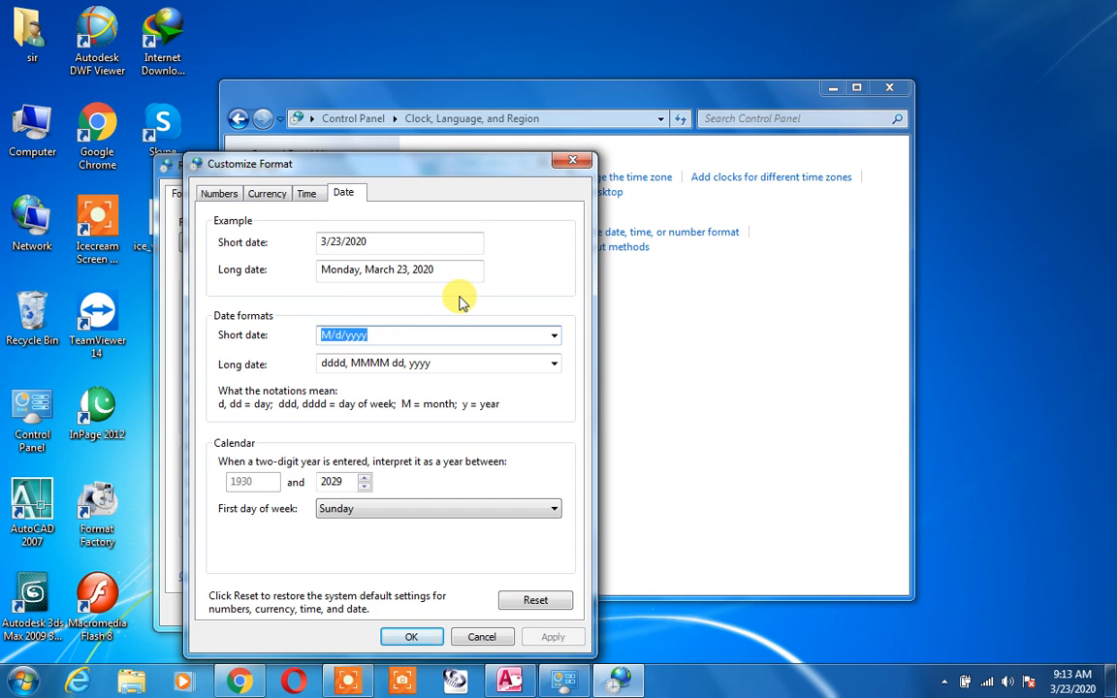
left_click(567, 163)
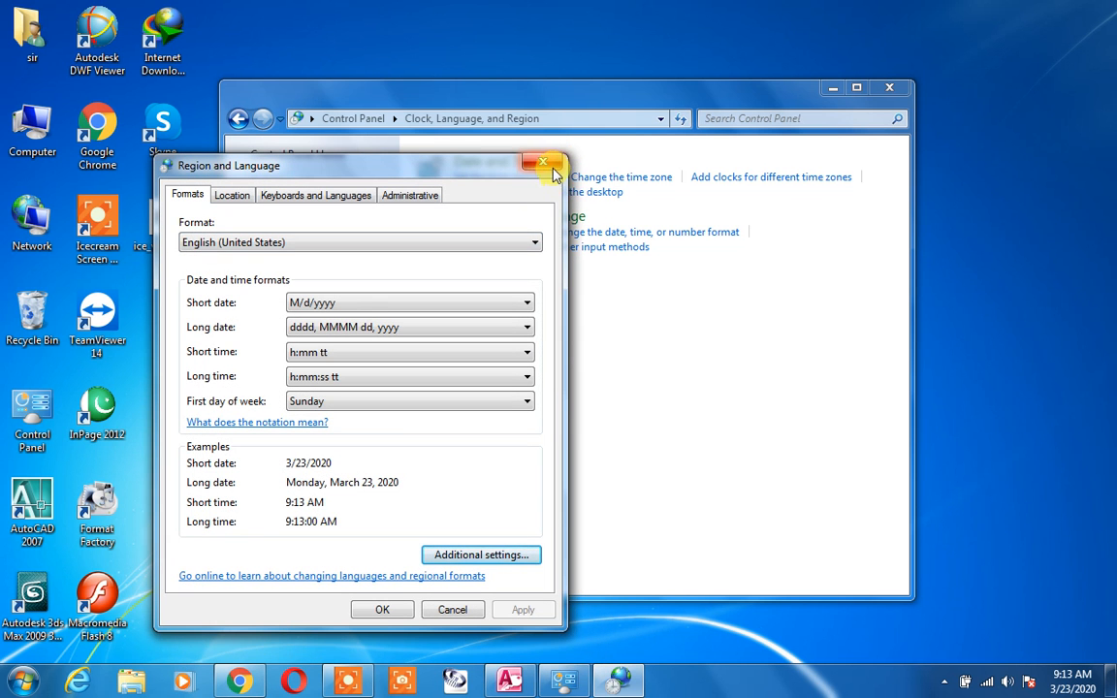
left_click(551, 167)
left_click(889, 90)
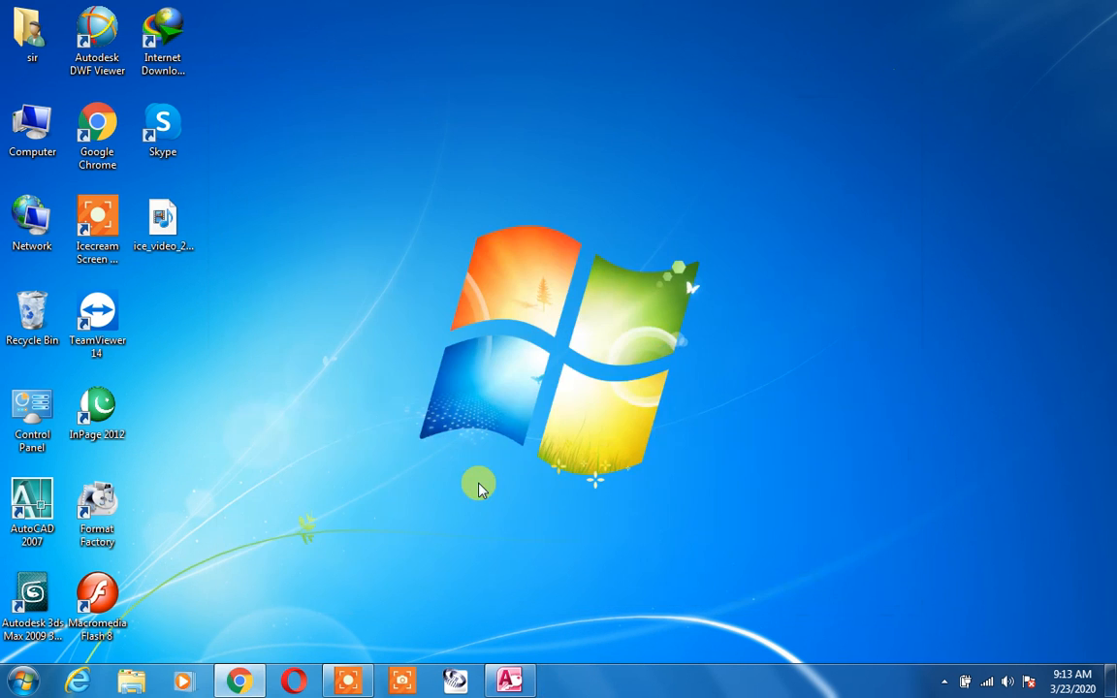
Step: Switch back to Access and open Table1 in Design view
left_click(239, 682)
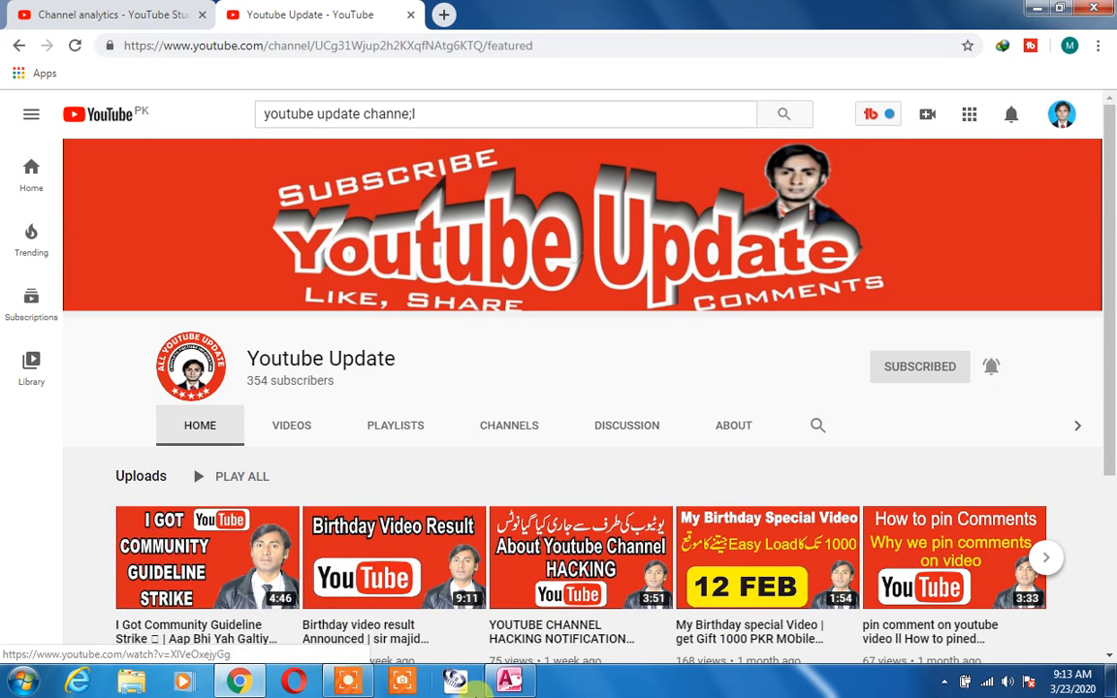
left_click(508, 680)
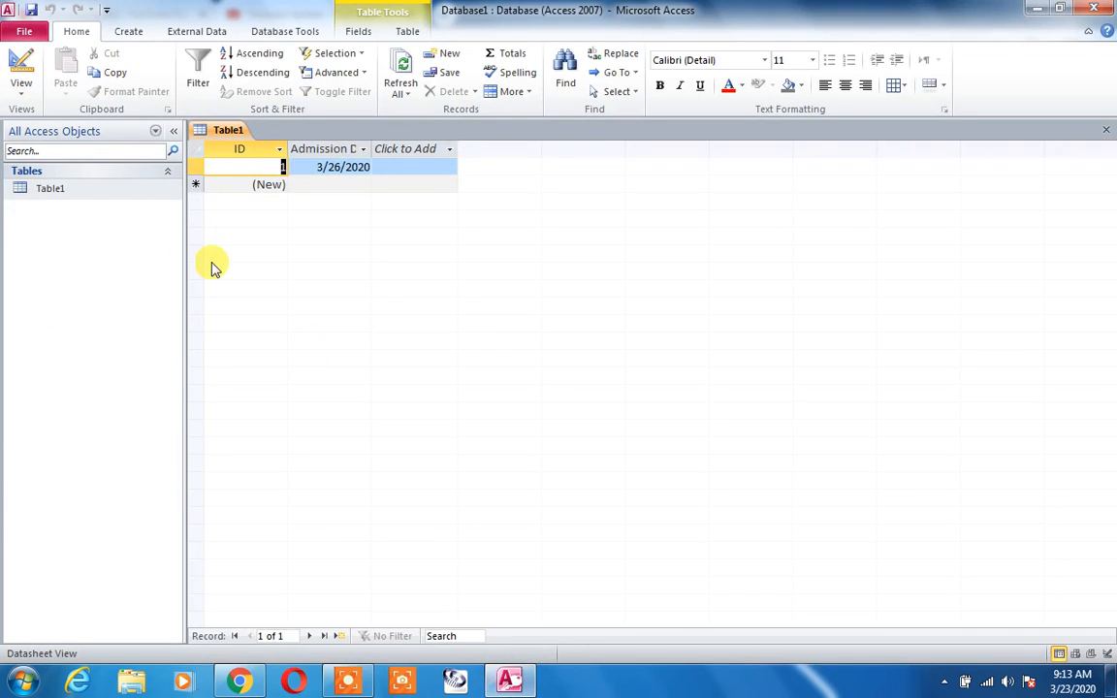
right_click(64, 190)
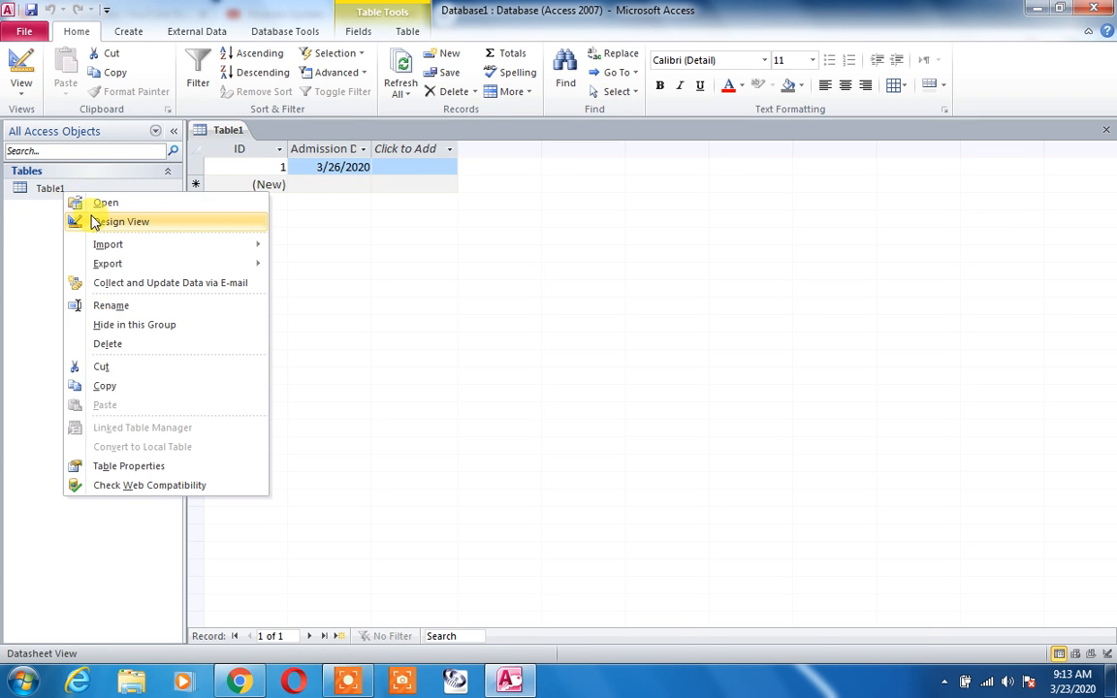
left_click(90, 222)
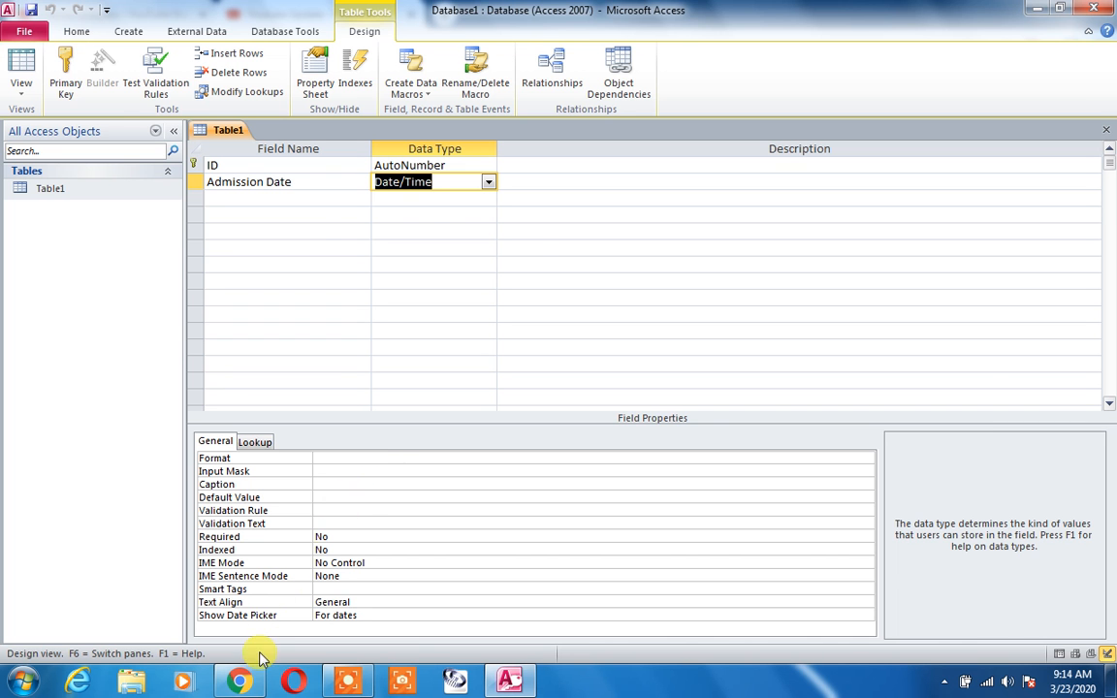
Step: Switch to Chrome to view the Youtube Update channel page
left_click(244, 683)
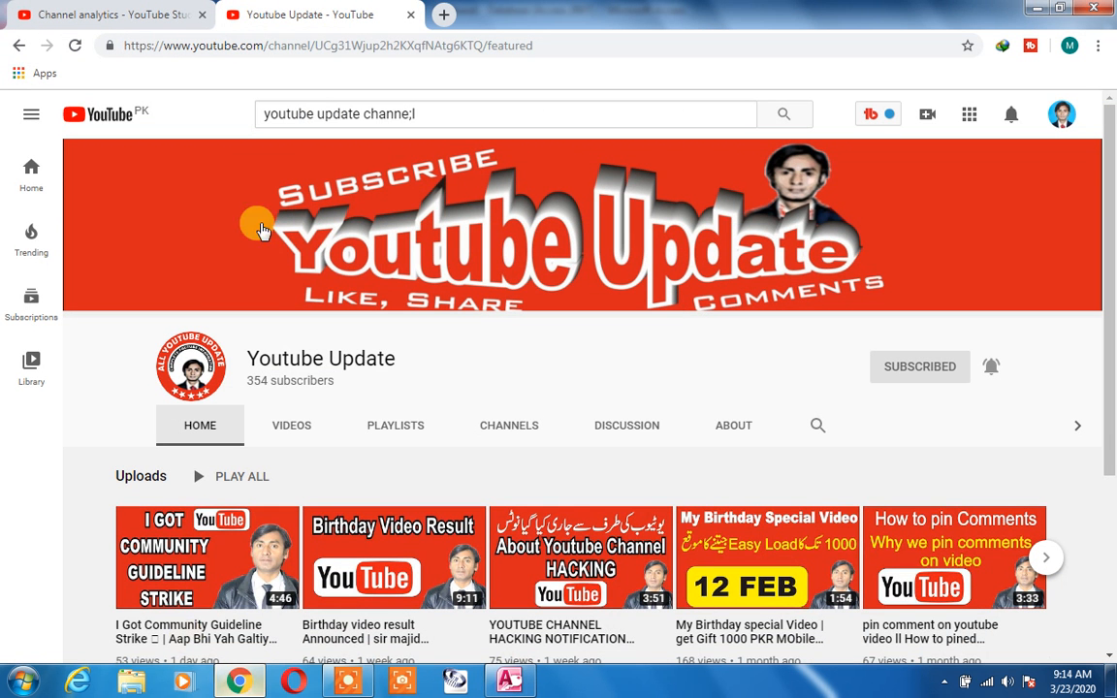